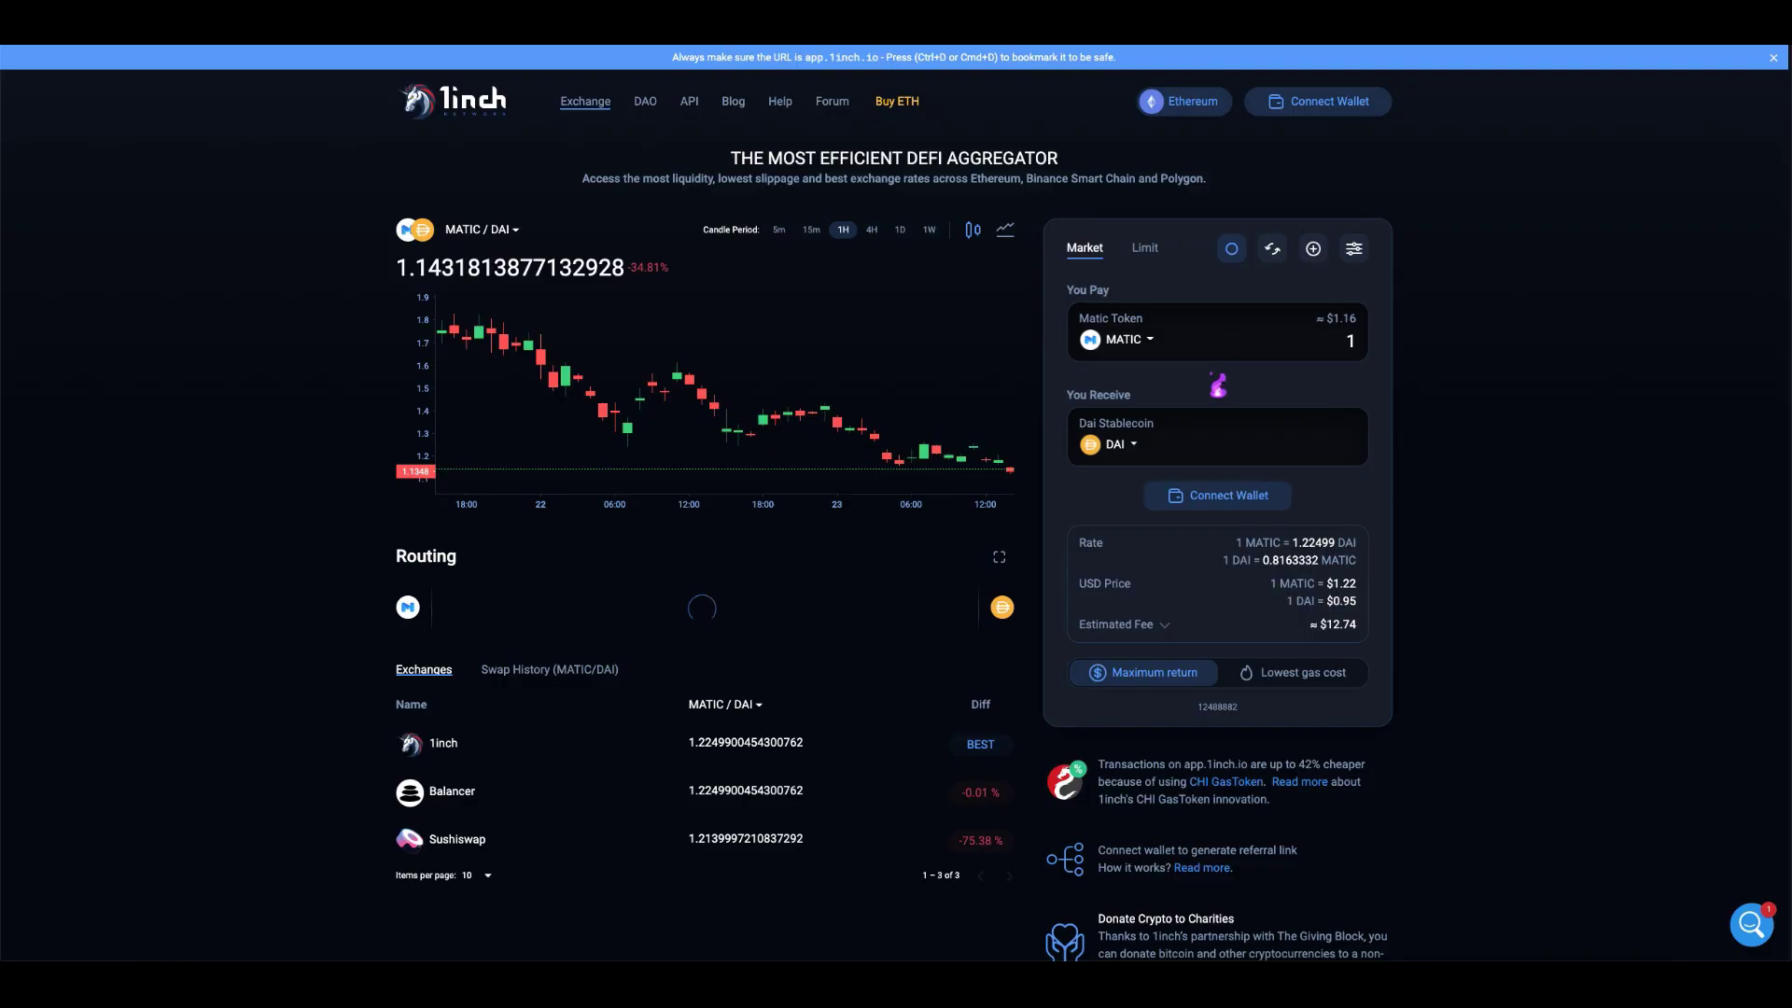
Dismiss 1inch's network switch prompt, leaving Ethereum selected
left_click(1190, 104)
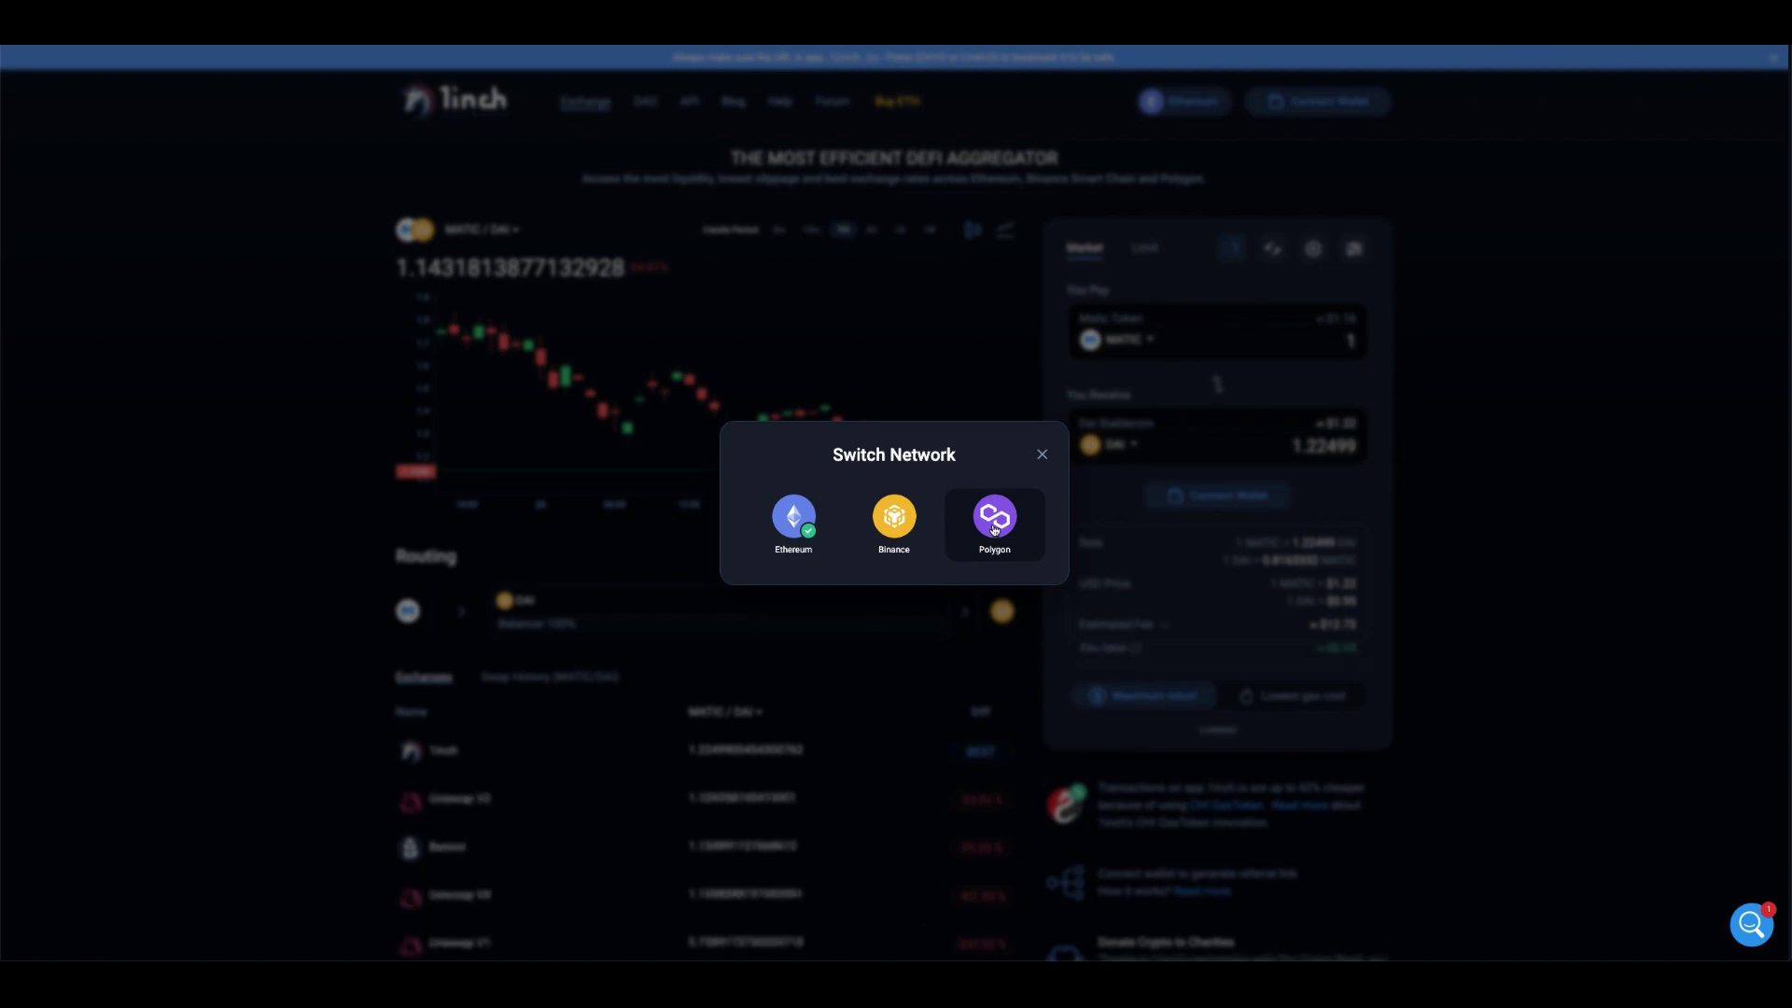
left_click(1041, 456)
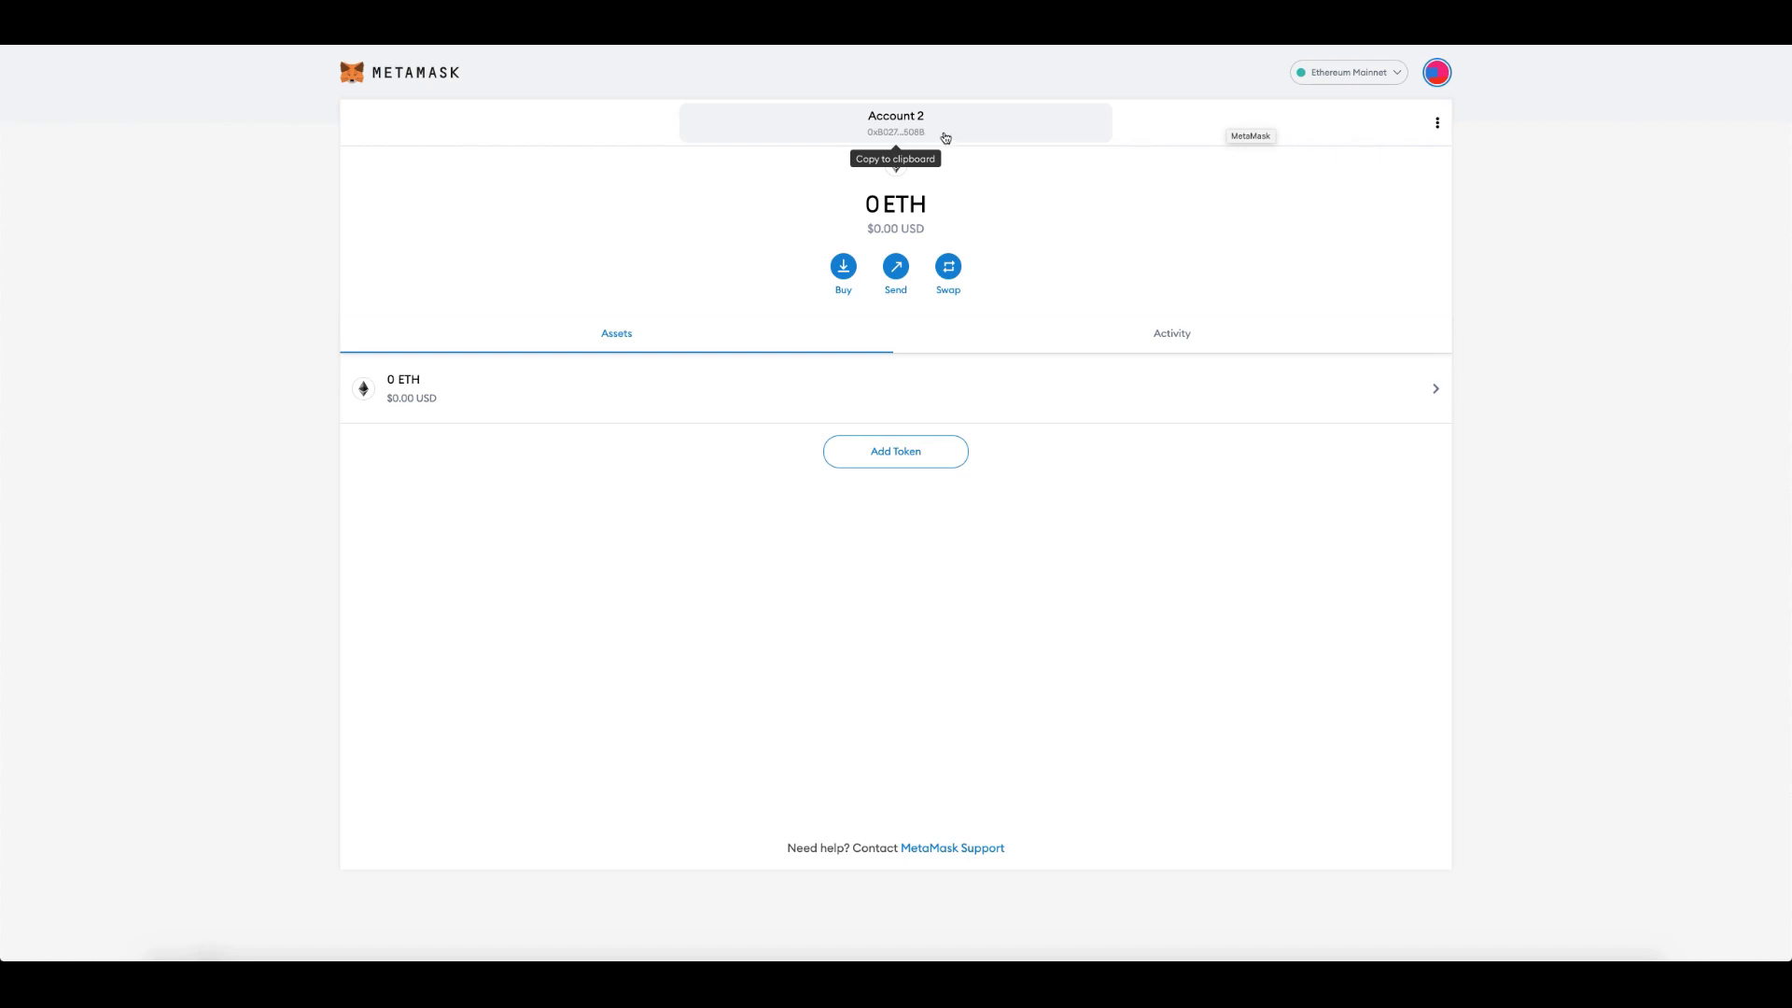
Open MetaMask's network list and start adding a custom network
left_click(1385, 79)
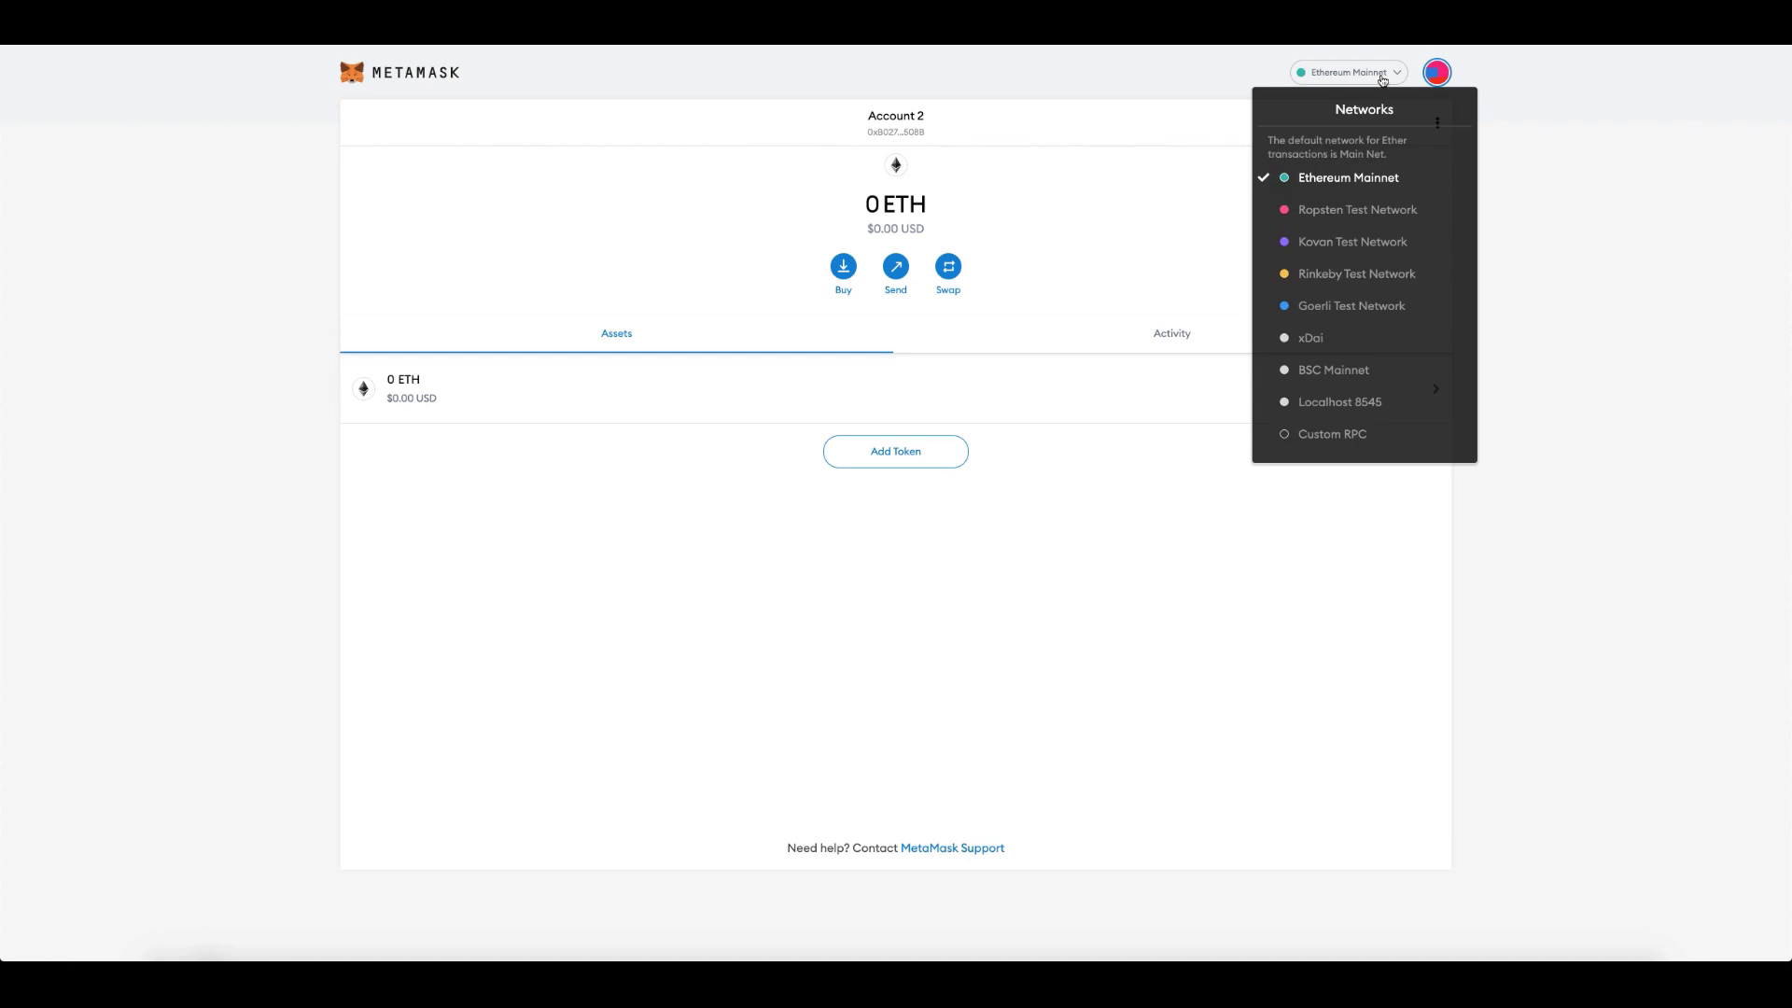
left_click(1331, 435)
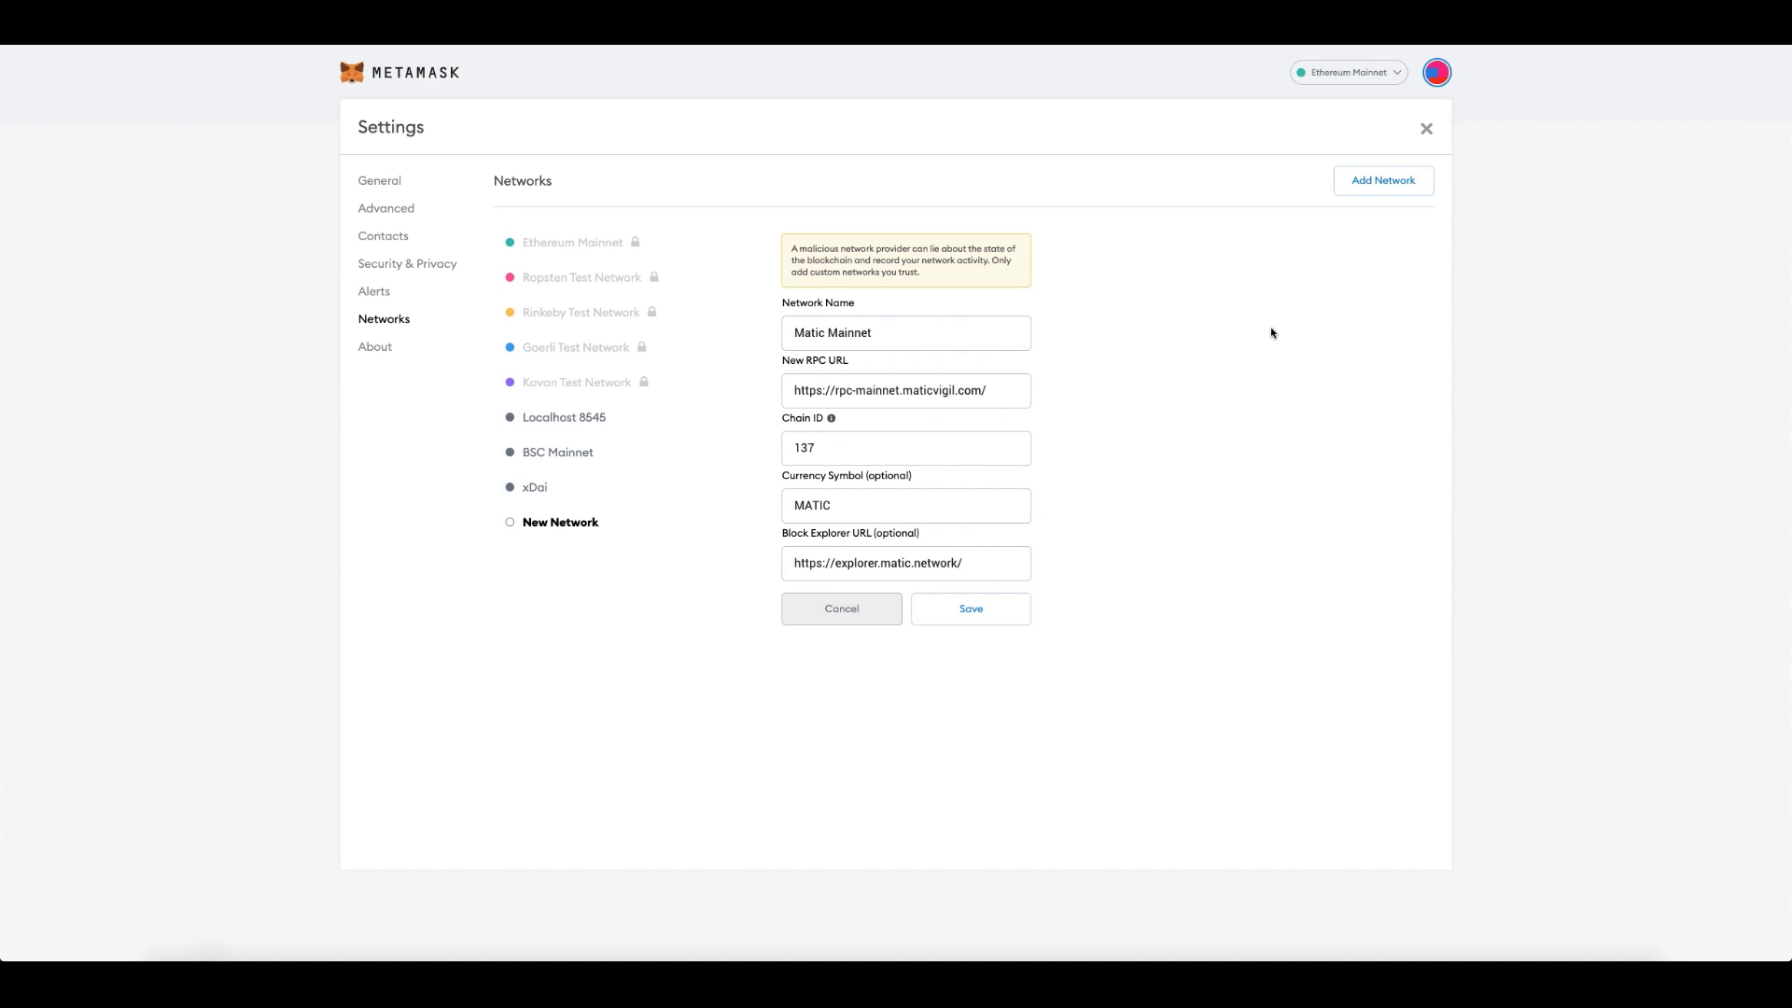
Save the Matic Mainnet network with chain ID 137 and MATIC currency
left_click(973, 621)
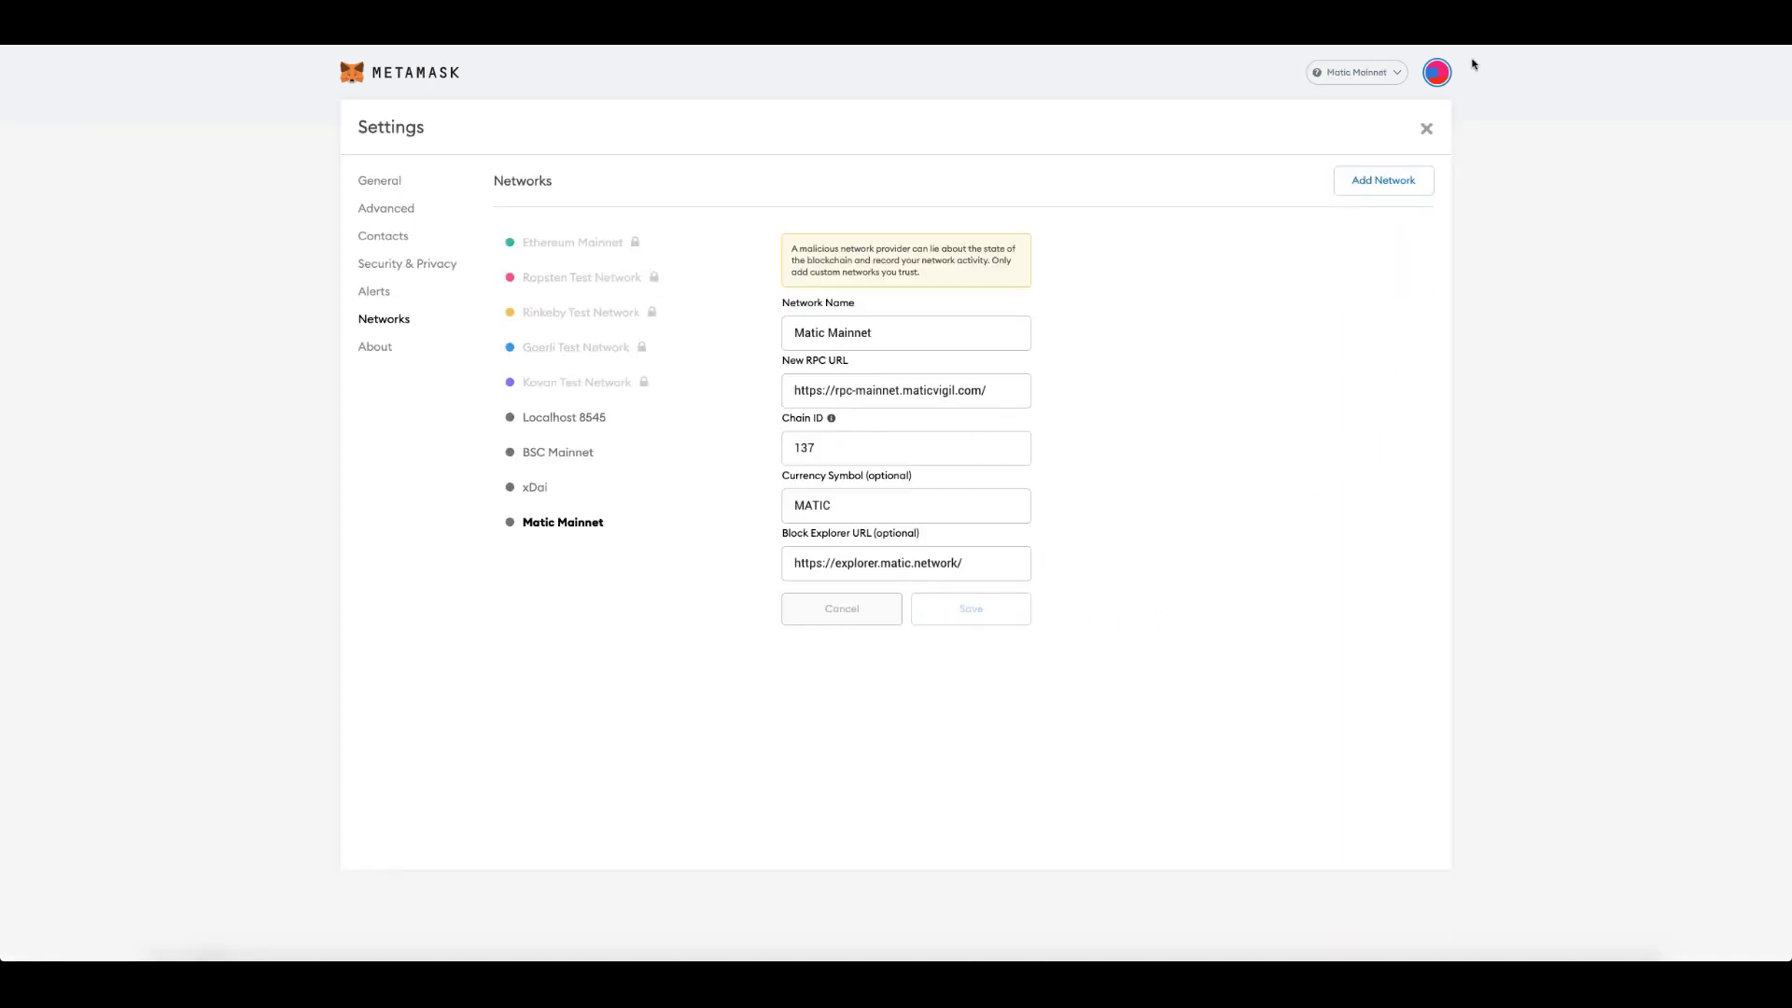
Leave settings and test-switch the wallet to Ethereum Mainnet and back to Matic Mainnet
left_click(1426, 133)
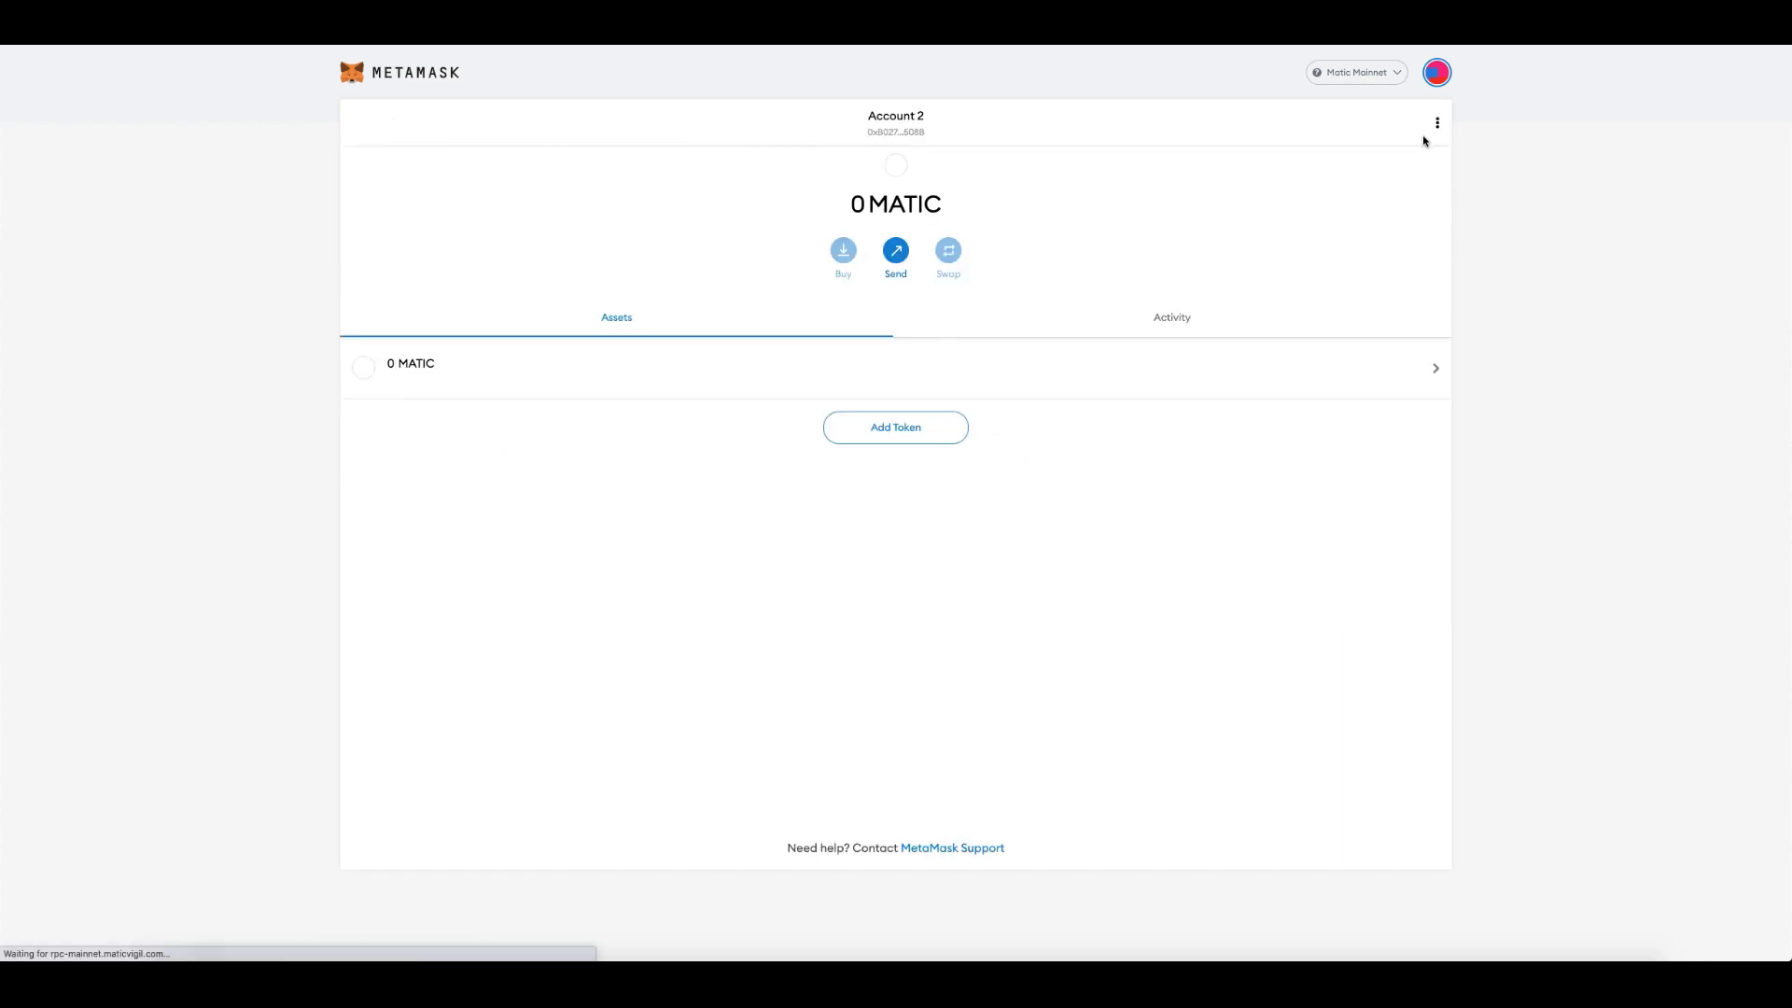
left_click(1381, 76)
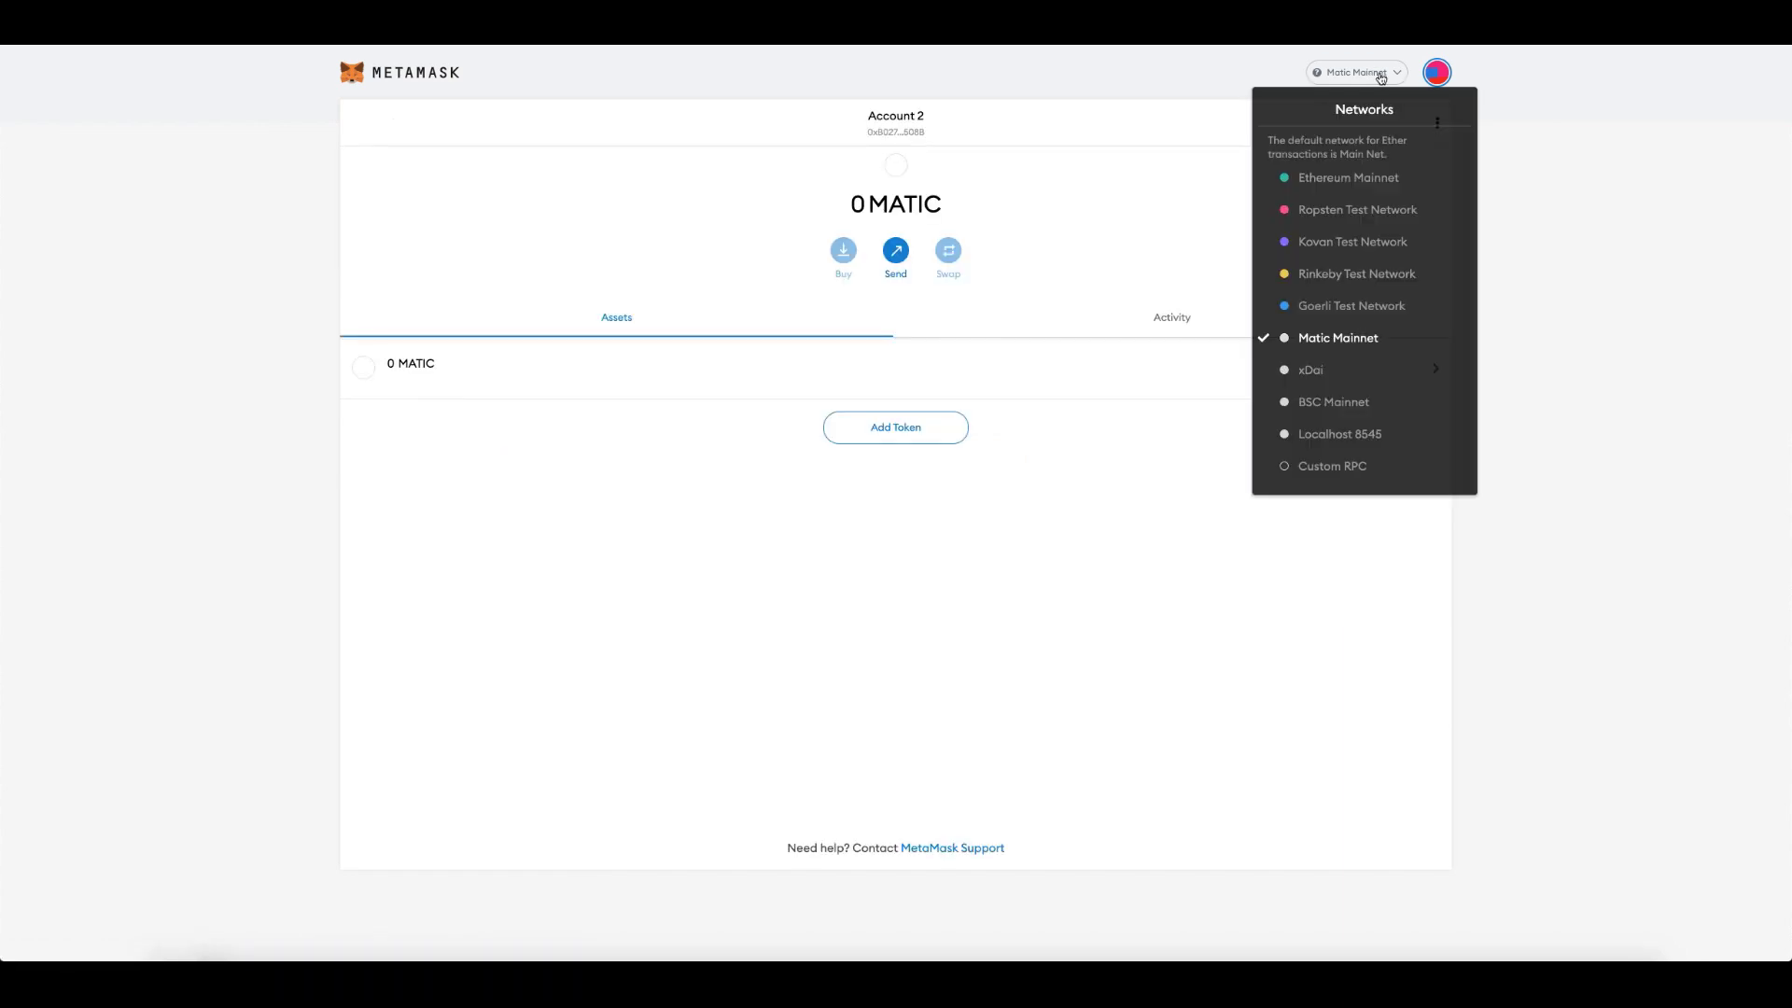
left_click(1348, 181)
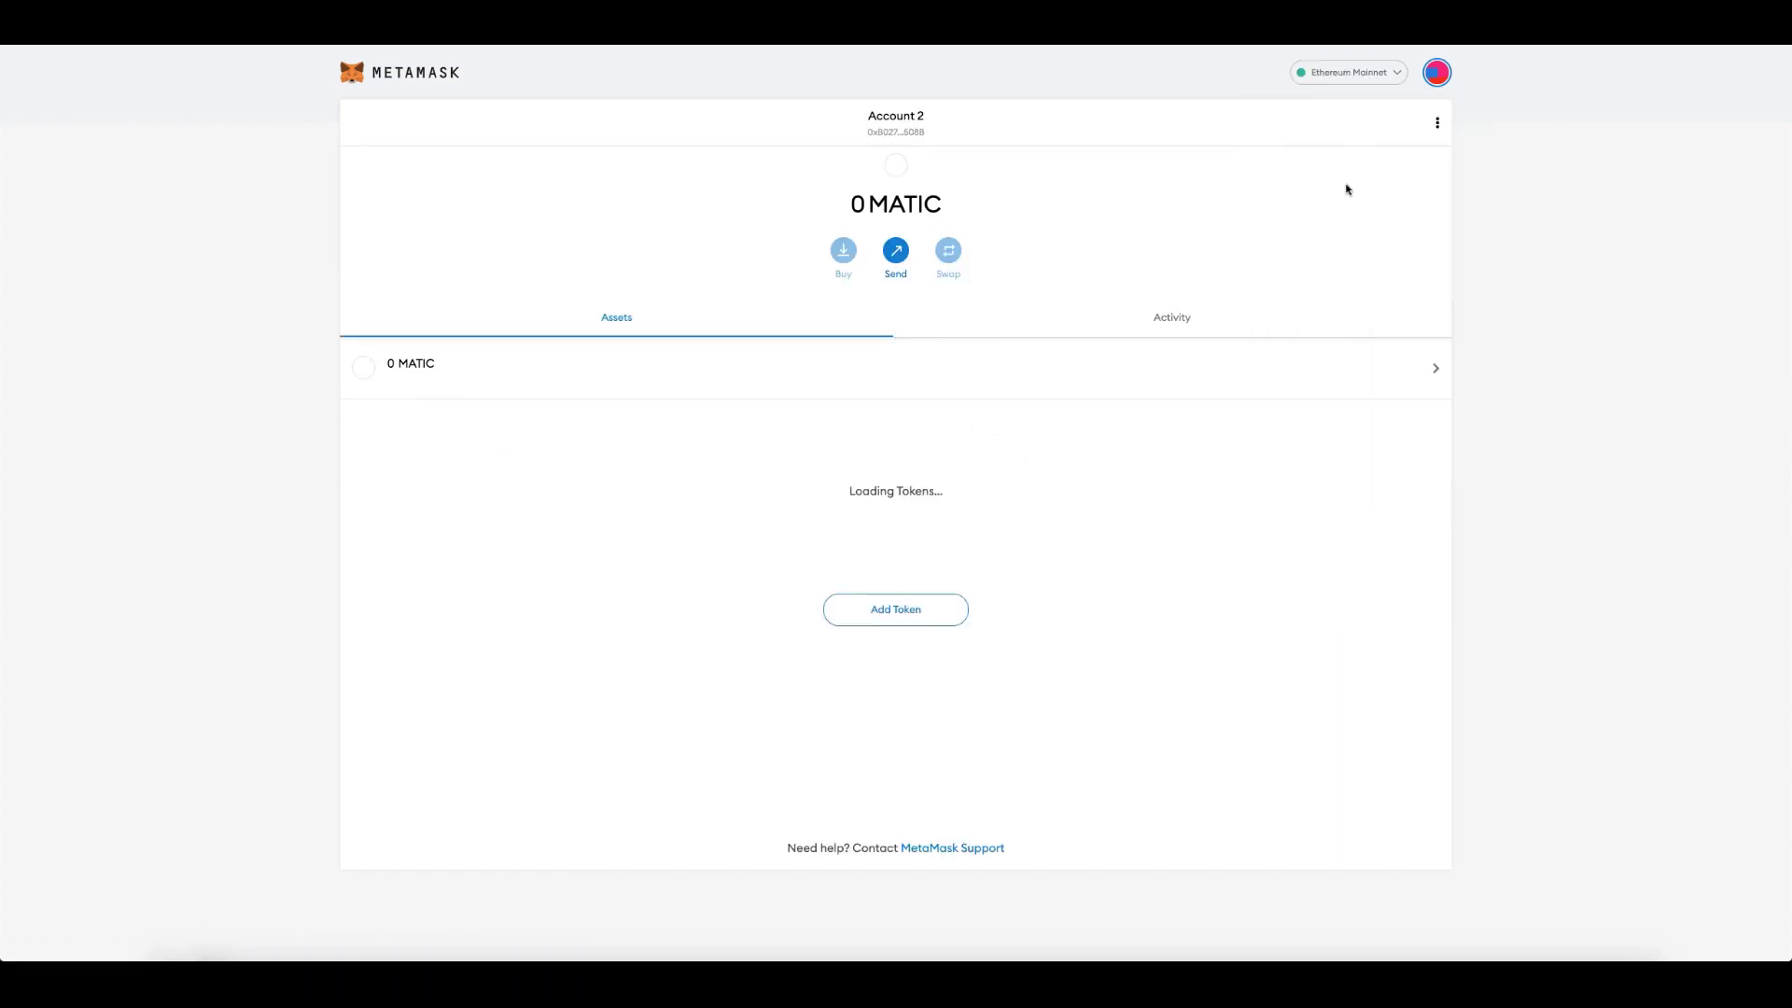
left_click(1398, 71)
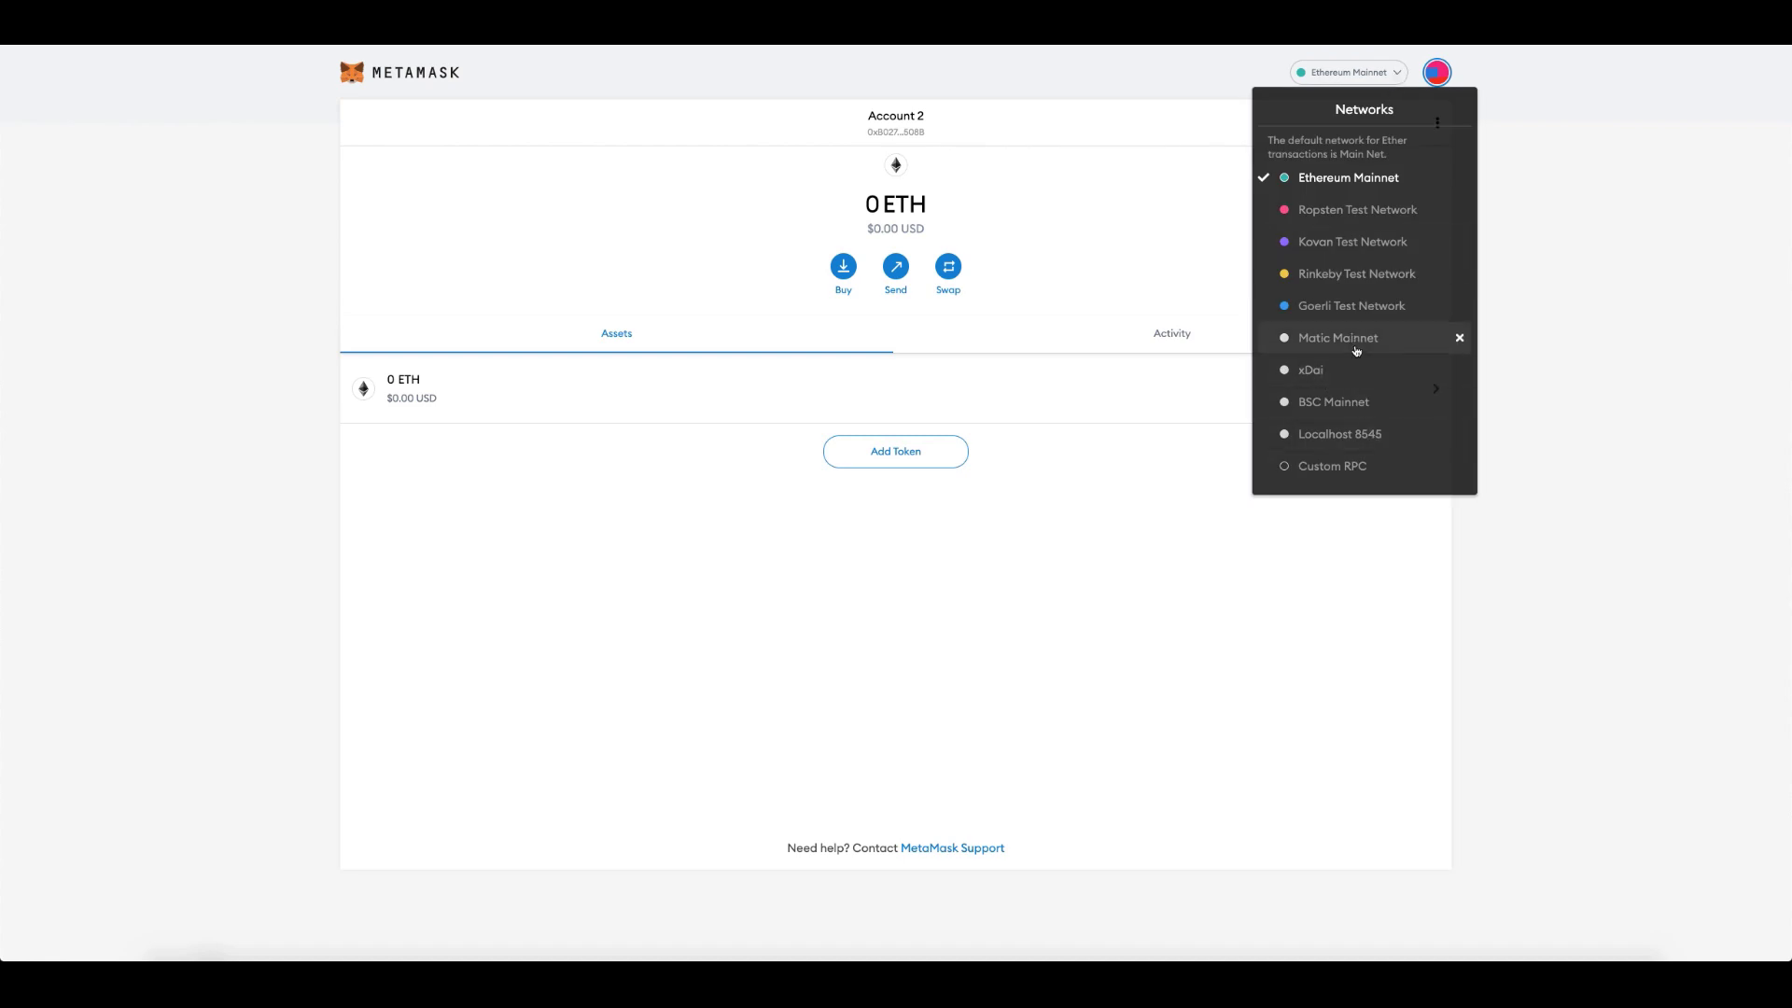
left_click(1355, 337)
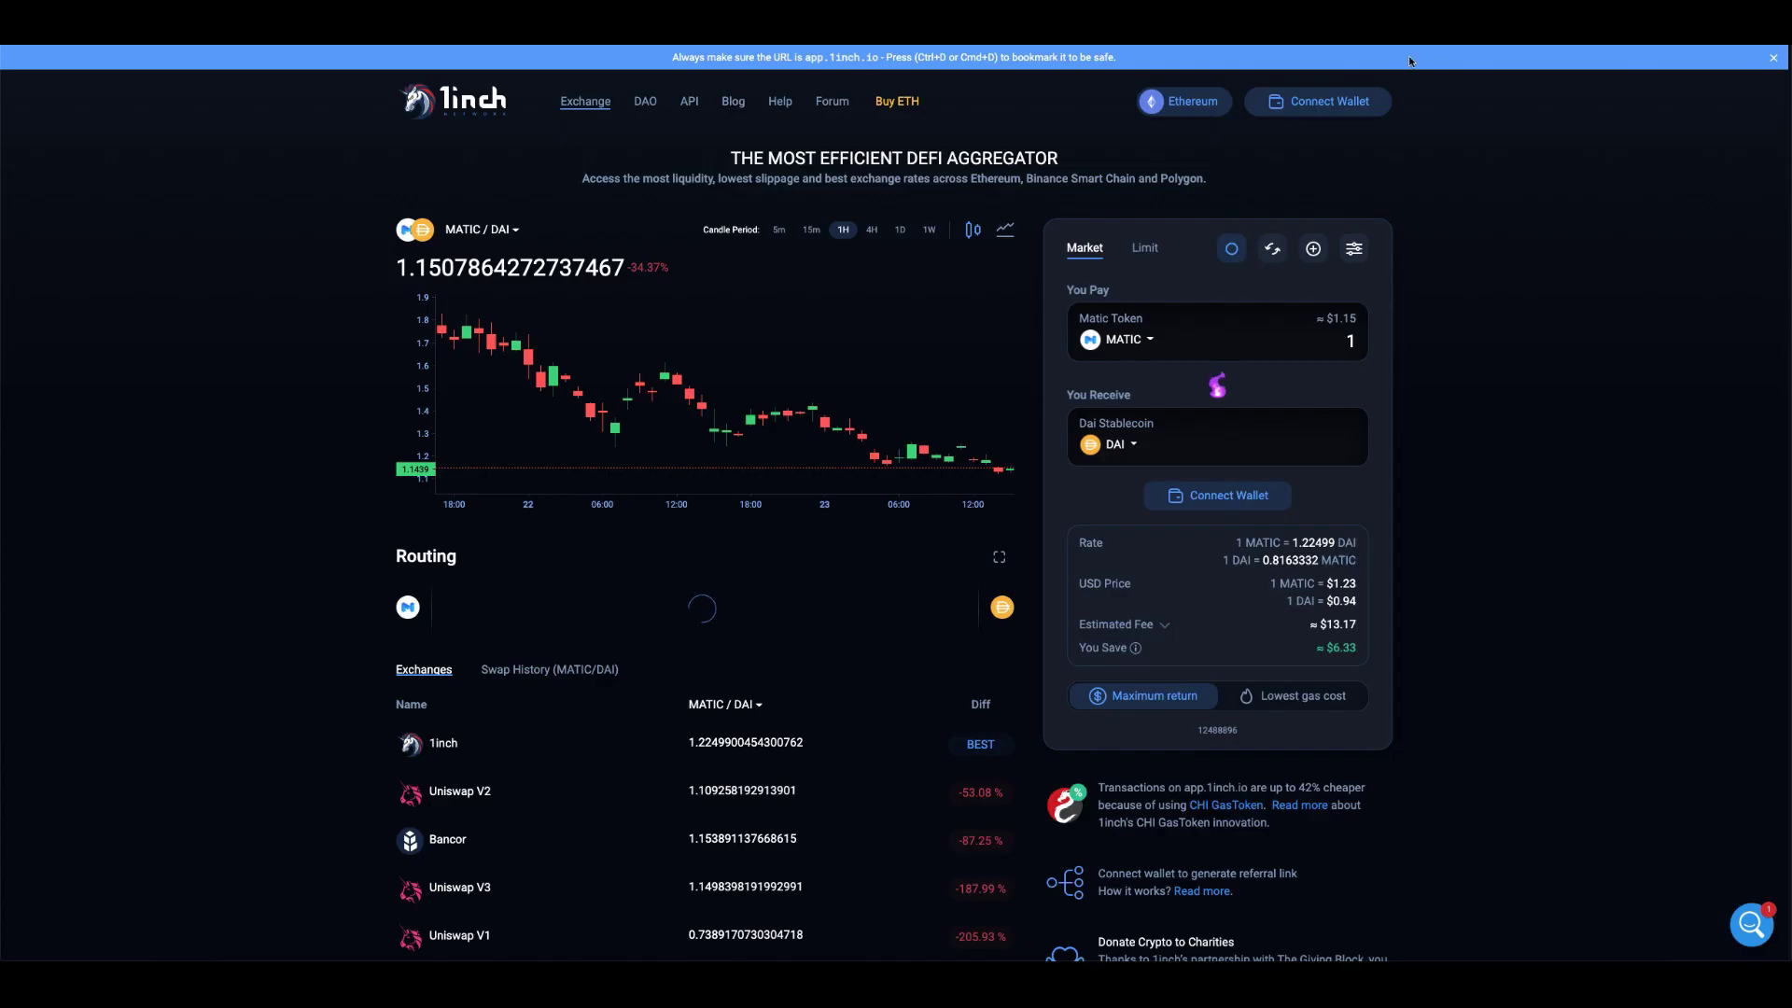
Switch 1inch to Polygon, accept the terms, and pick MetaMask as the wallet
left_click(1193, 108)
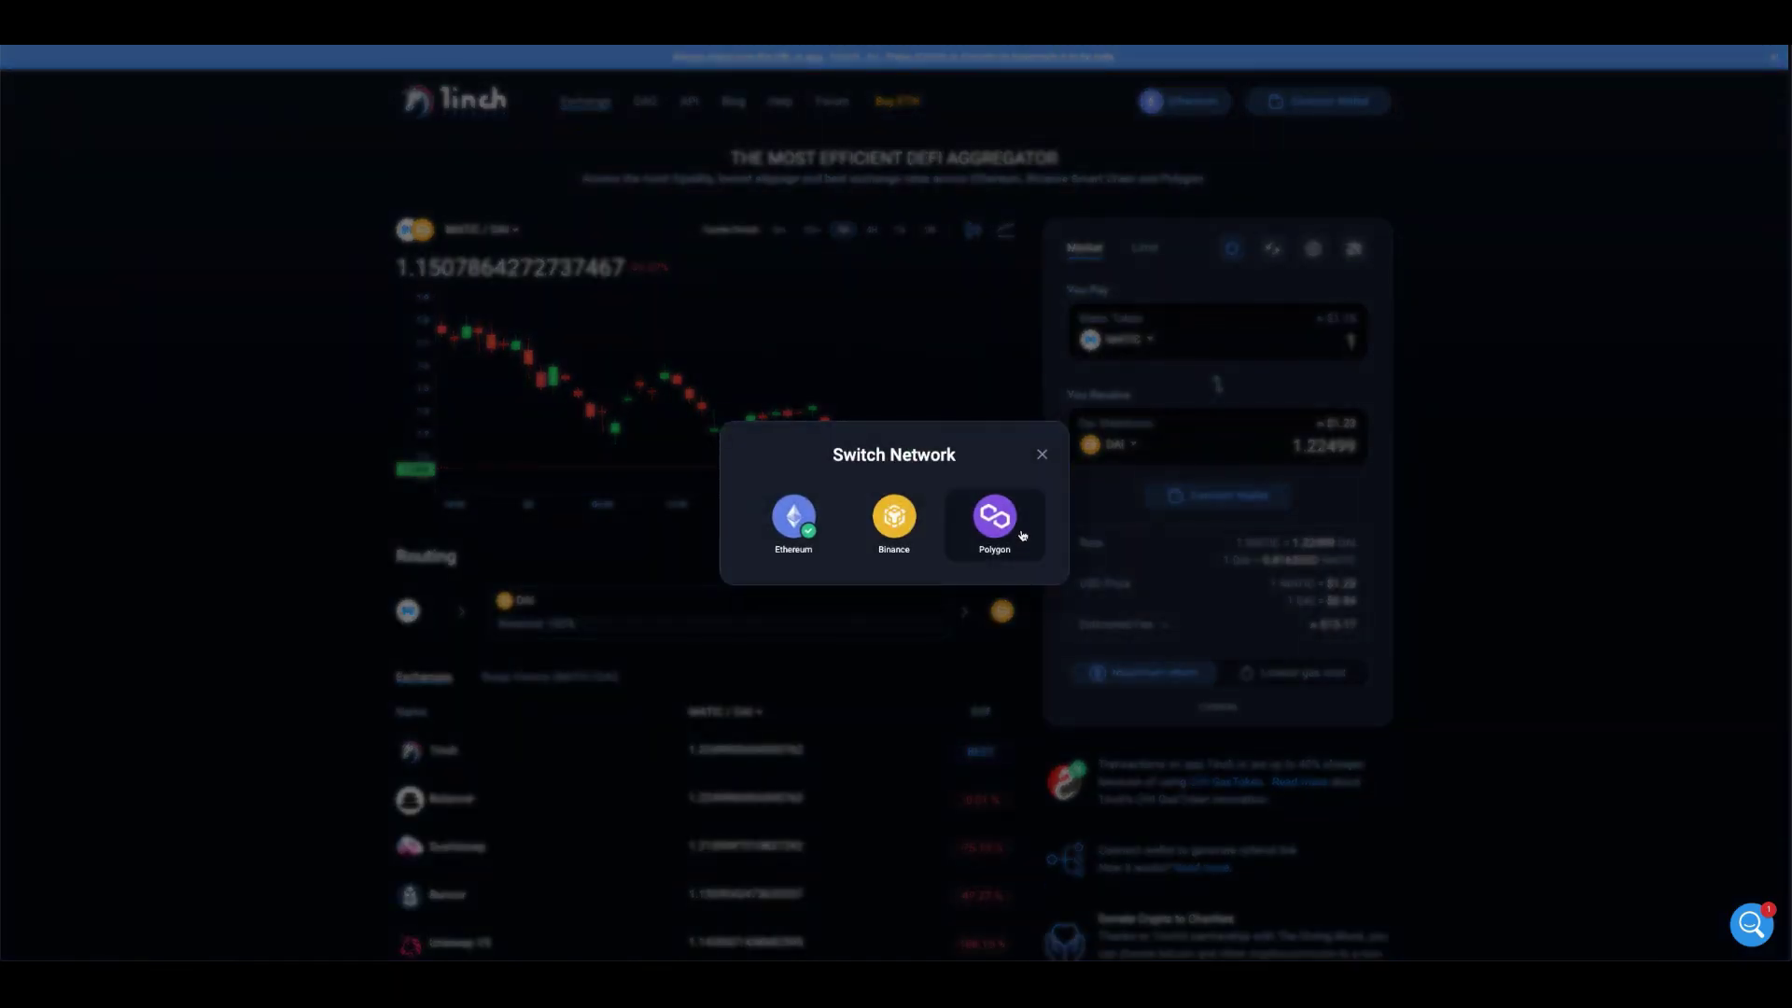
left_click(992, 516)
left_click(1330, 106)
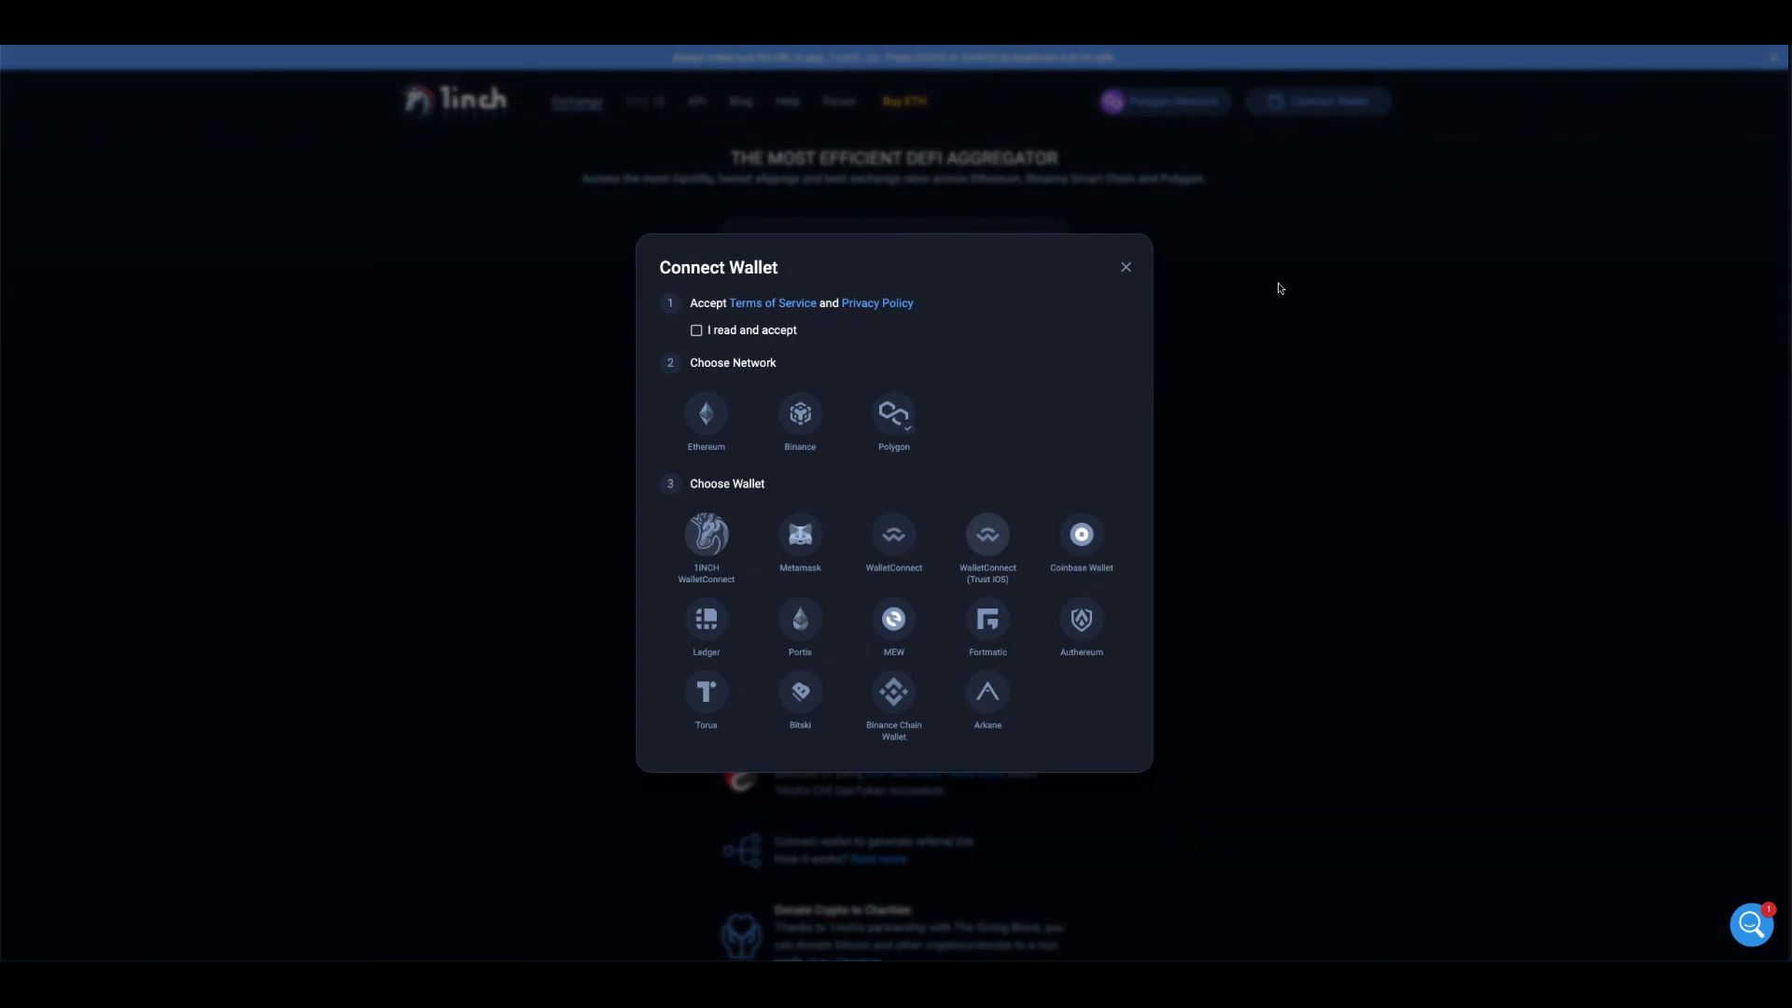
left_click(696, 330)
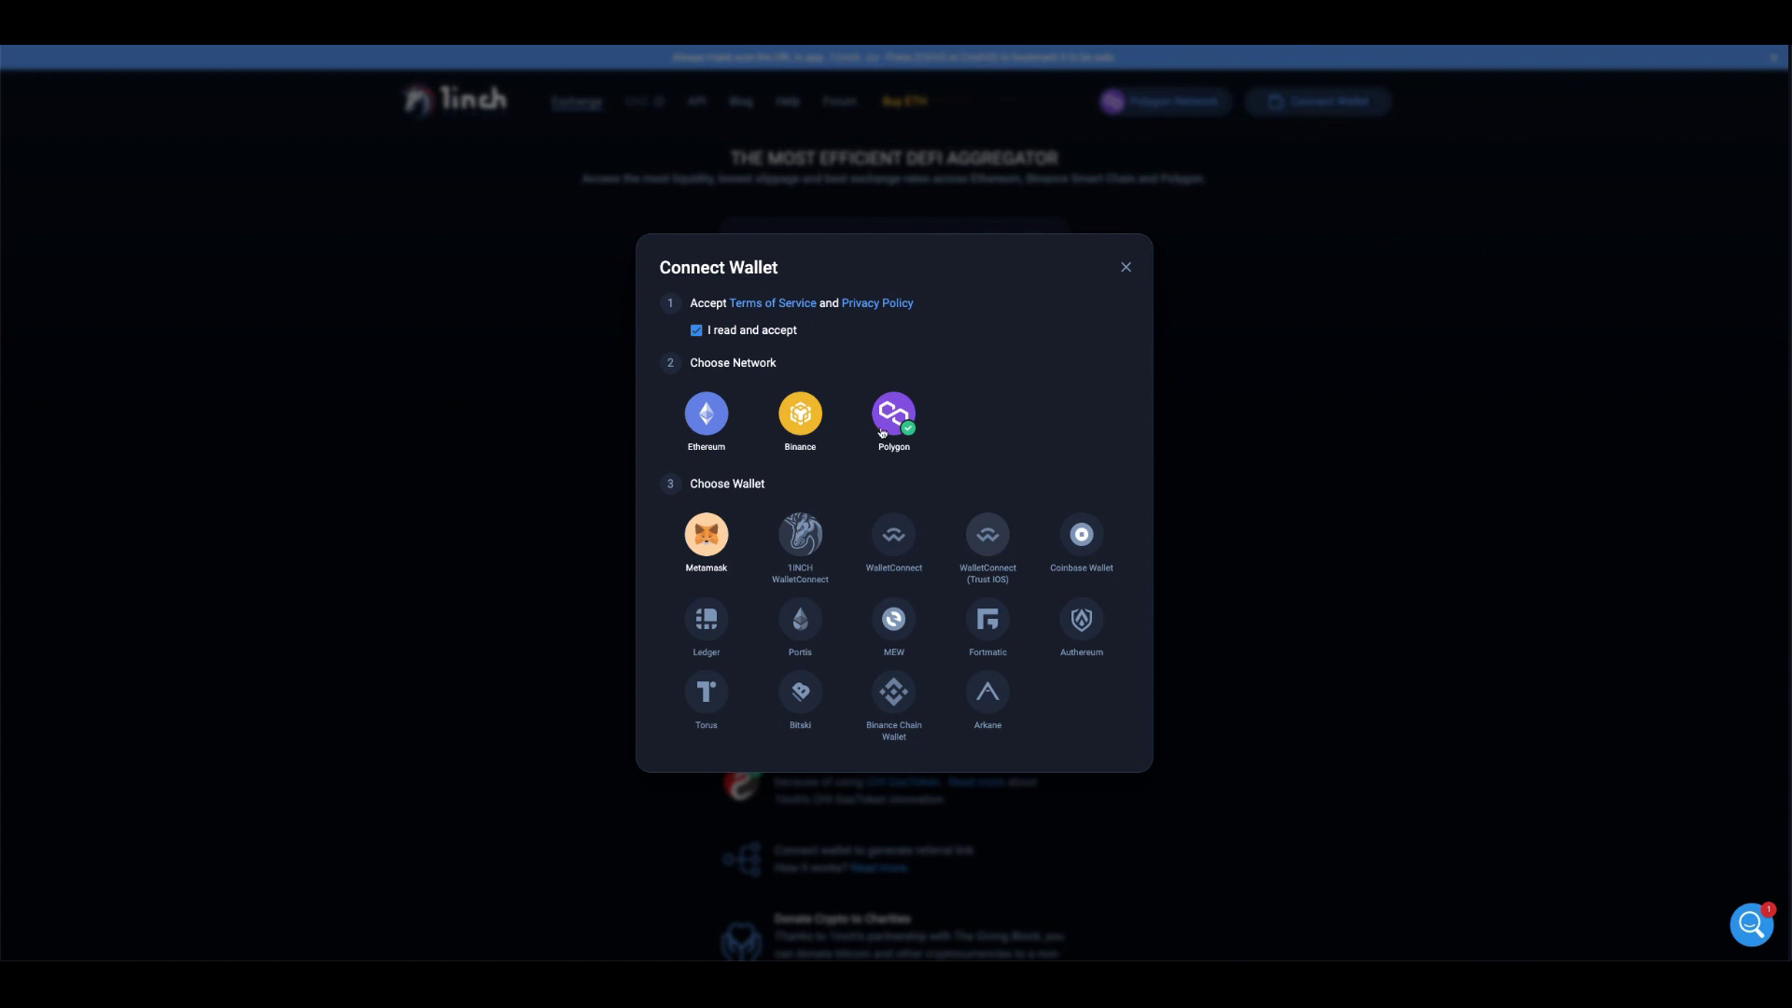
left_click(1316, 390)
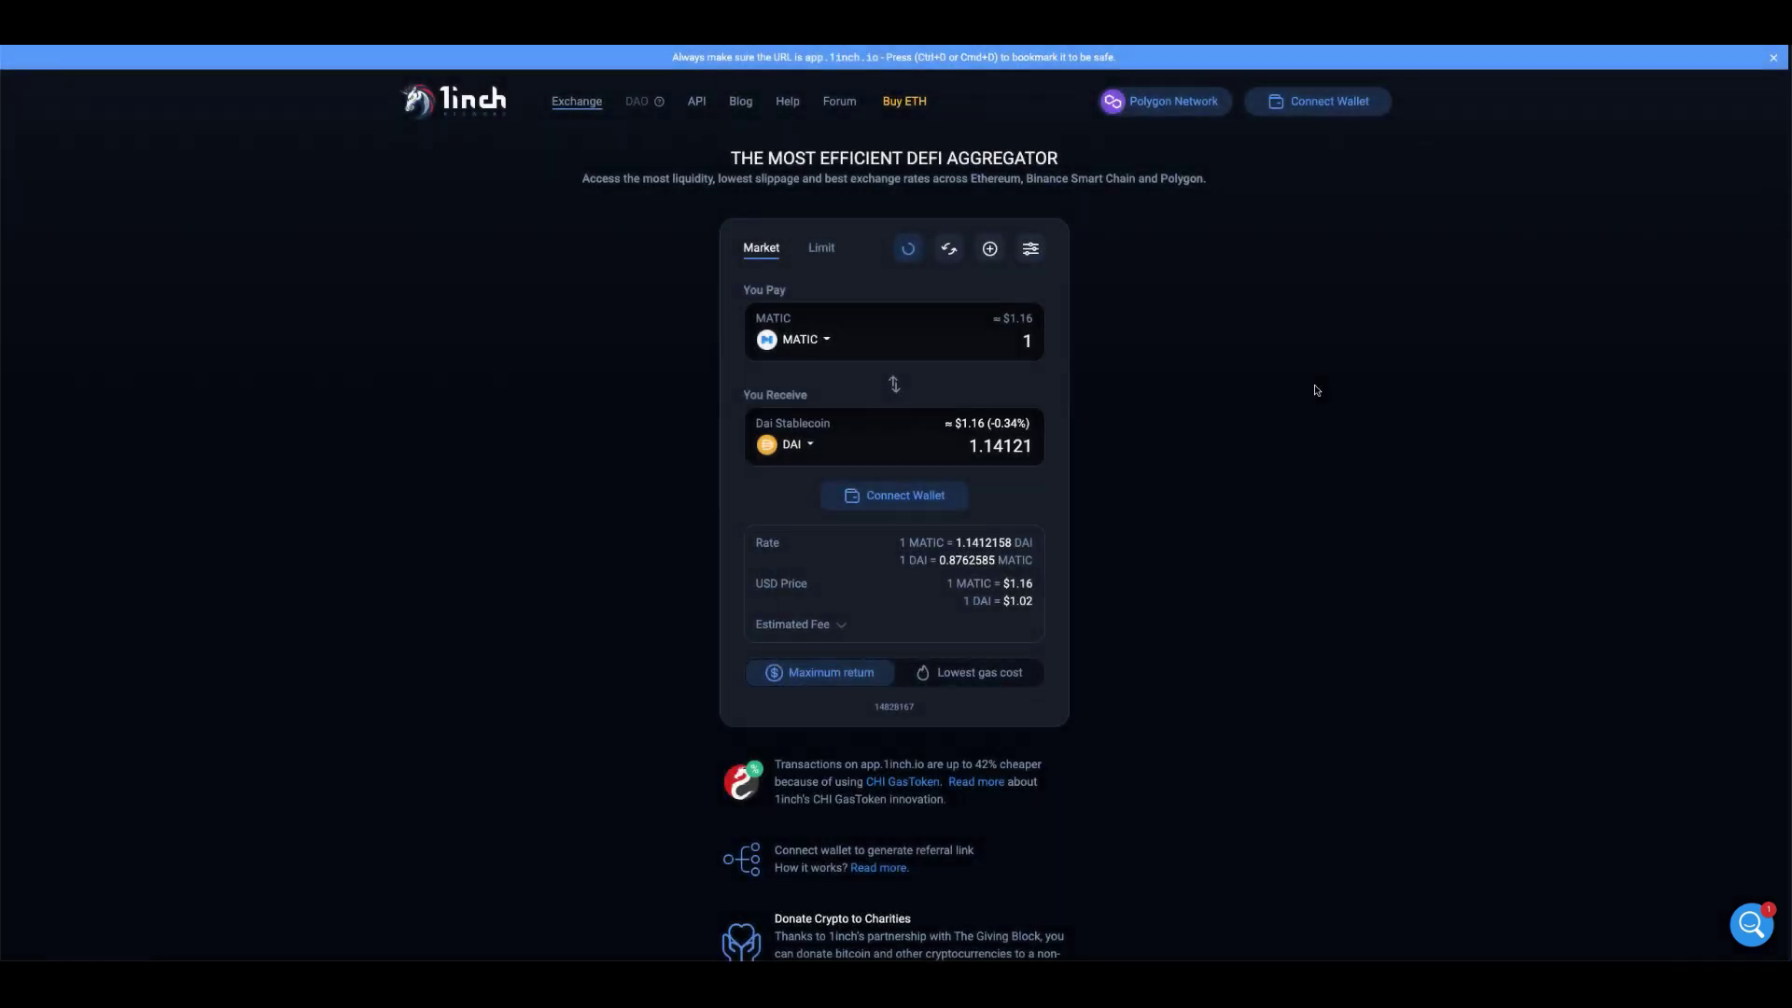
left_click(1338, 109)
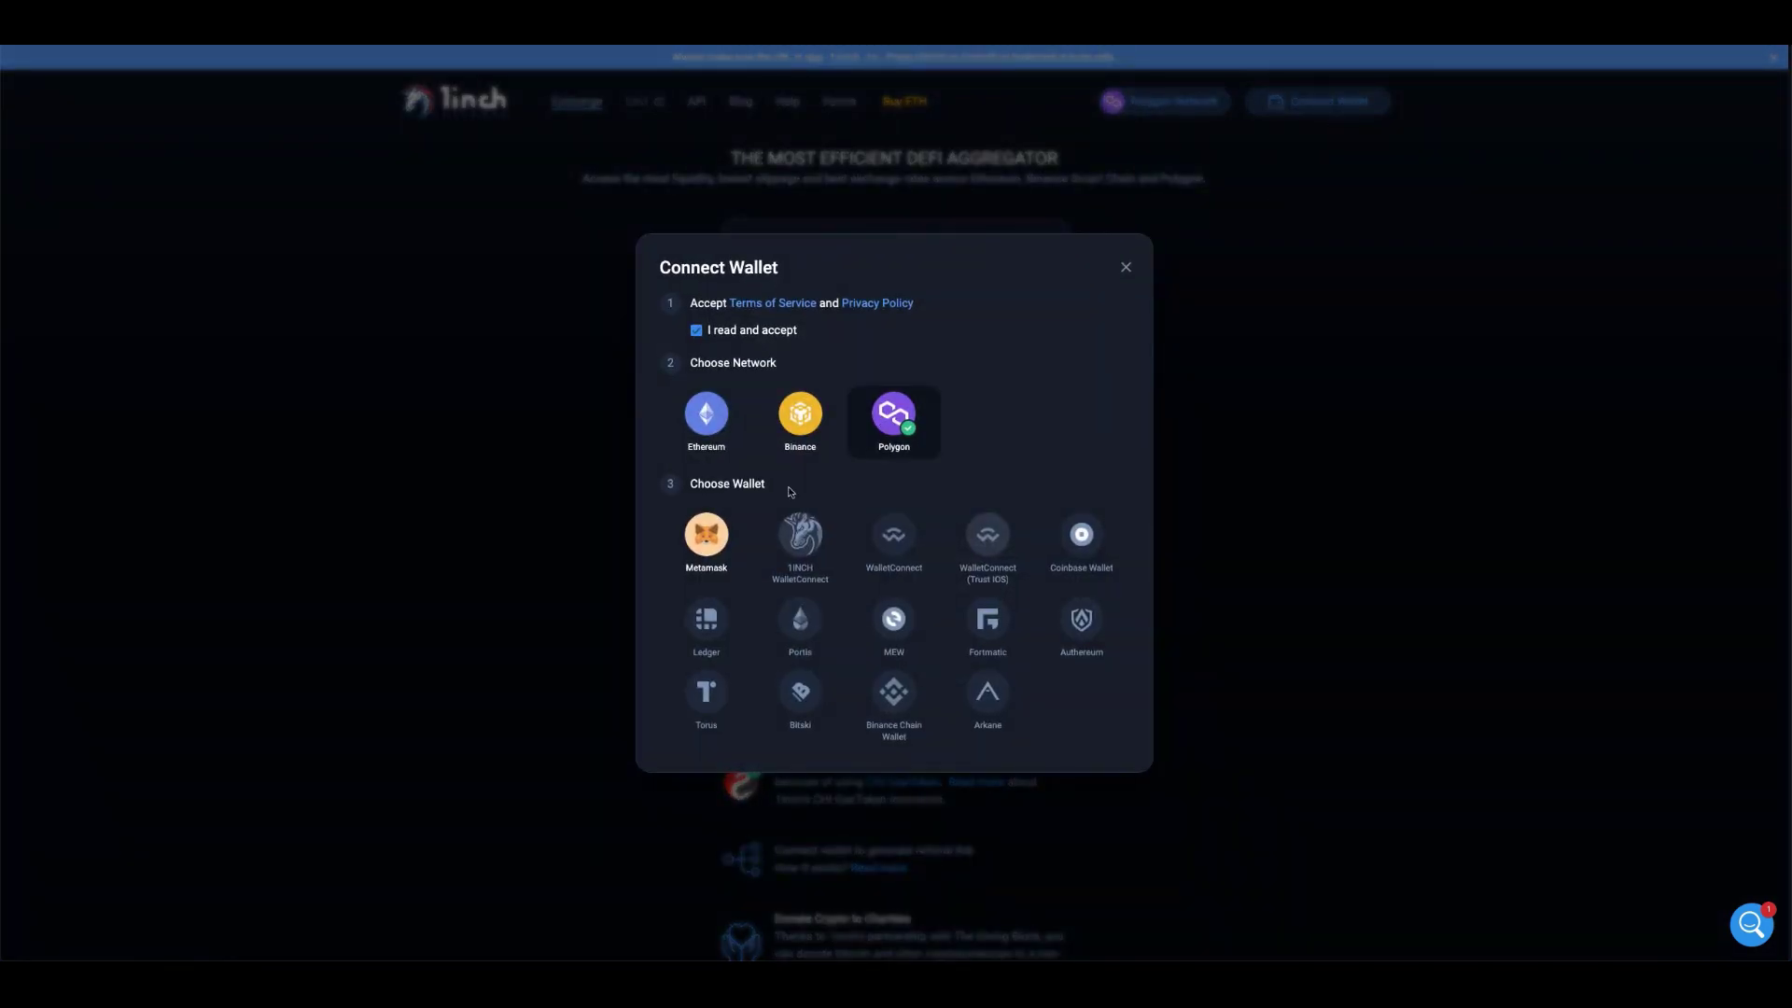
left_click(710, 543)
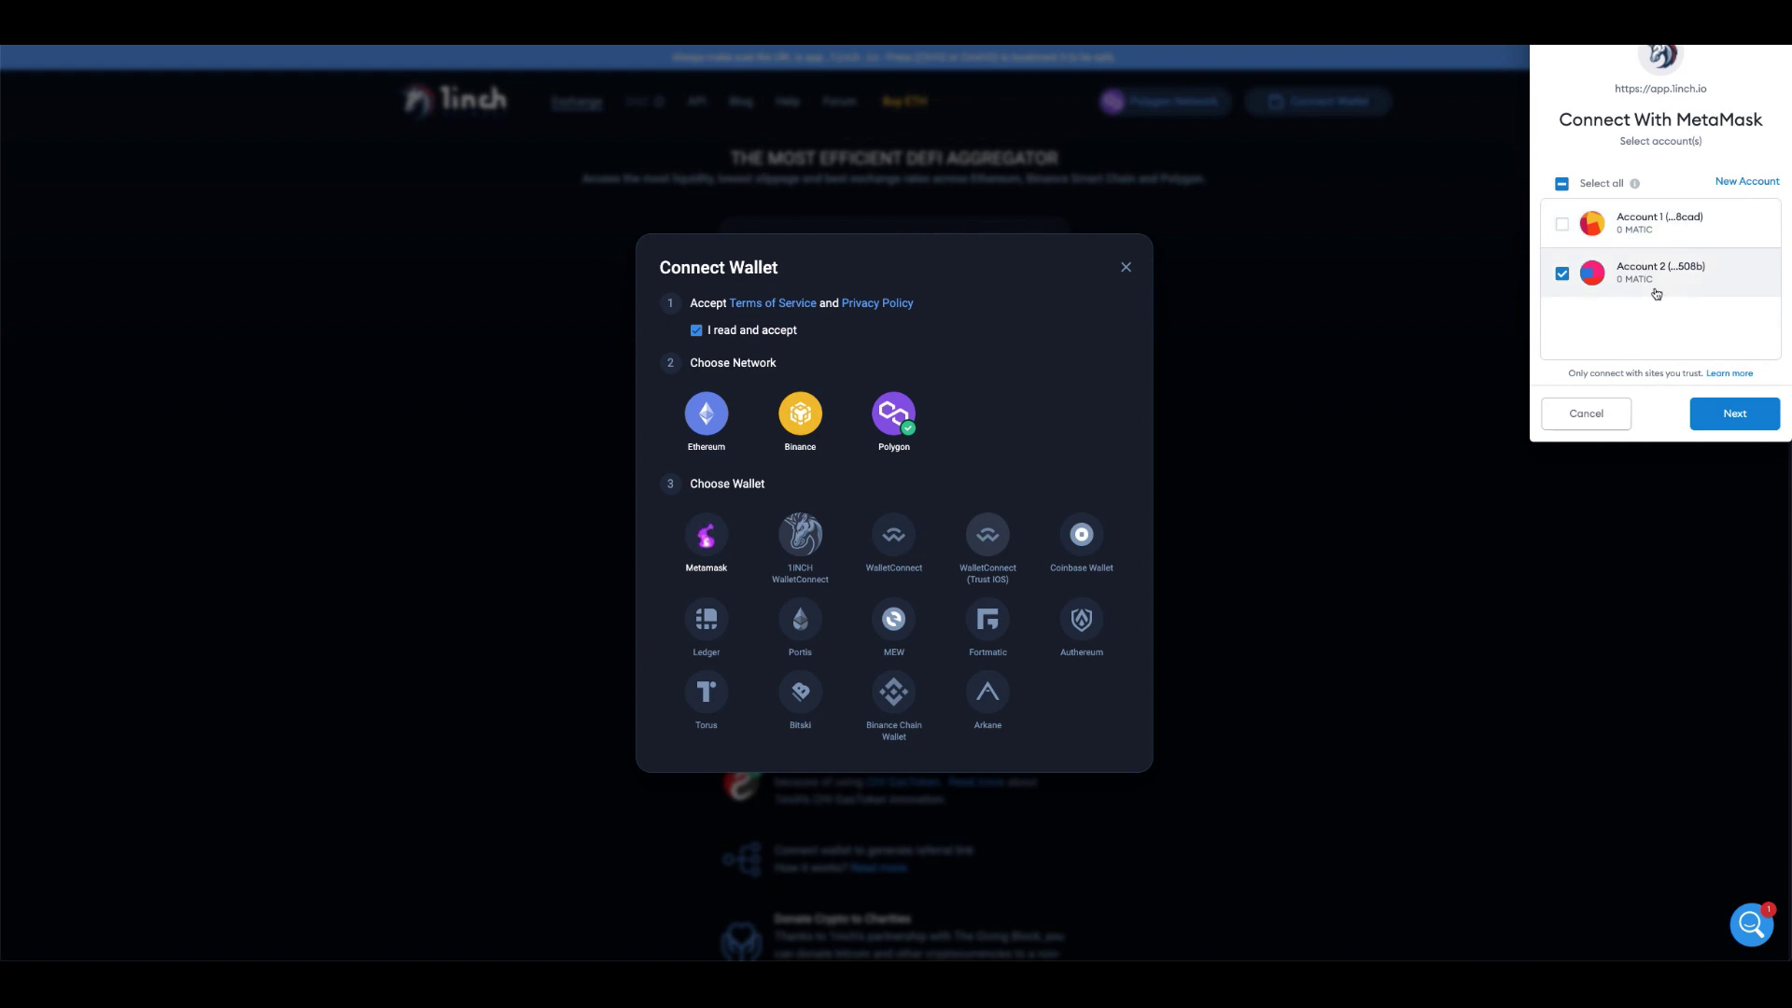
Approve connecting MetaMask Account 2 to 1inch
left_click(1736, 413)
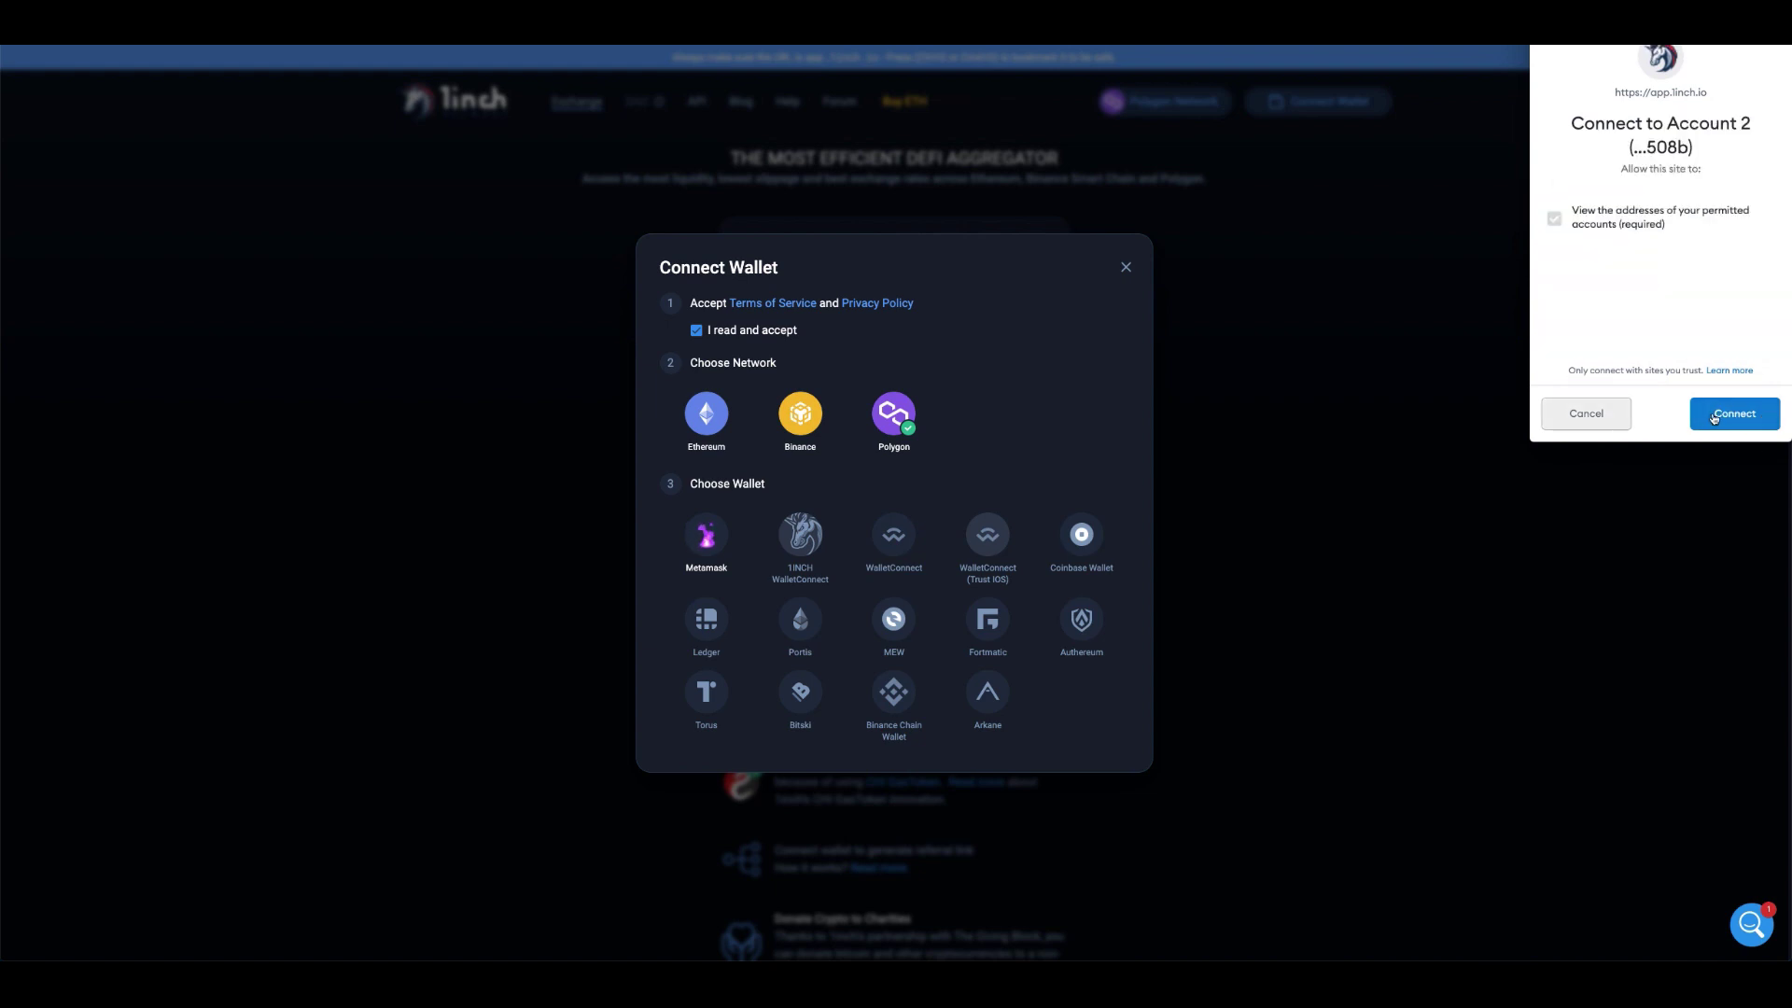
left_click(1732, 414)
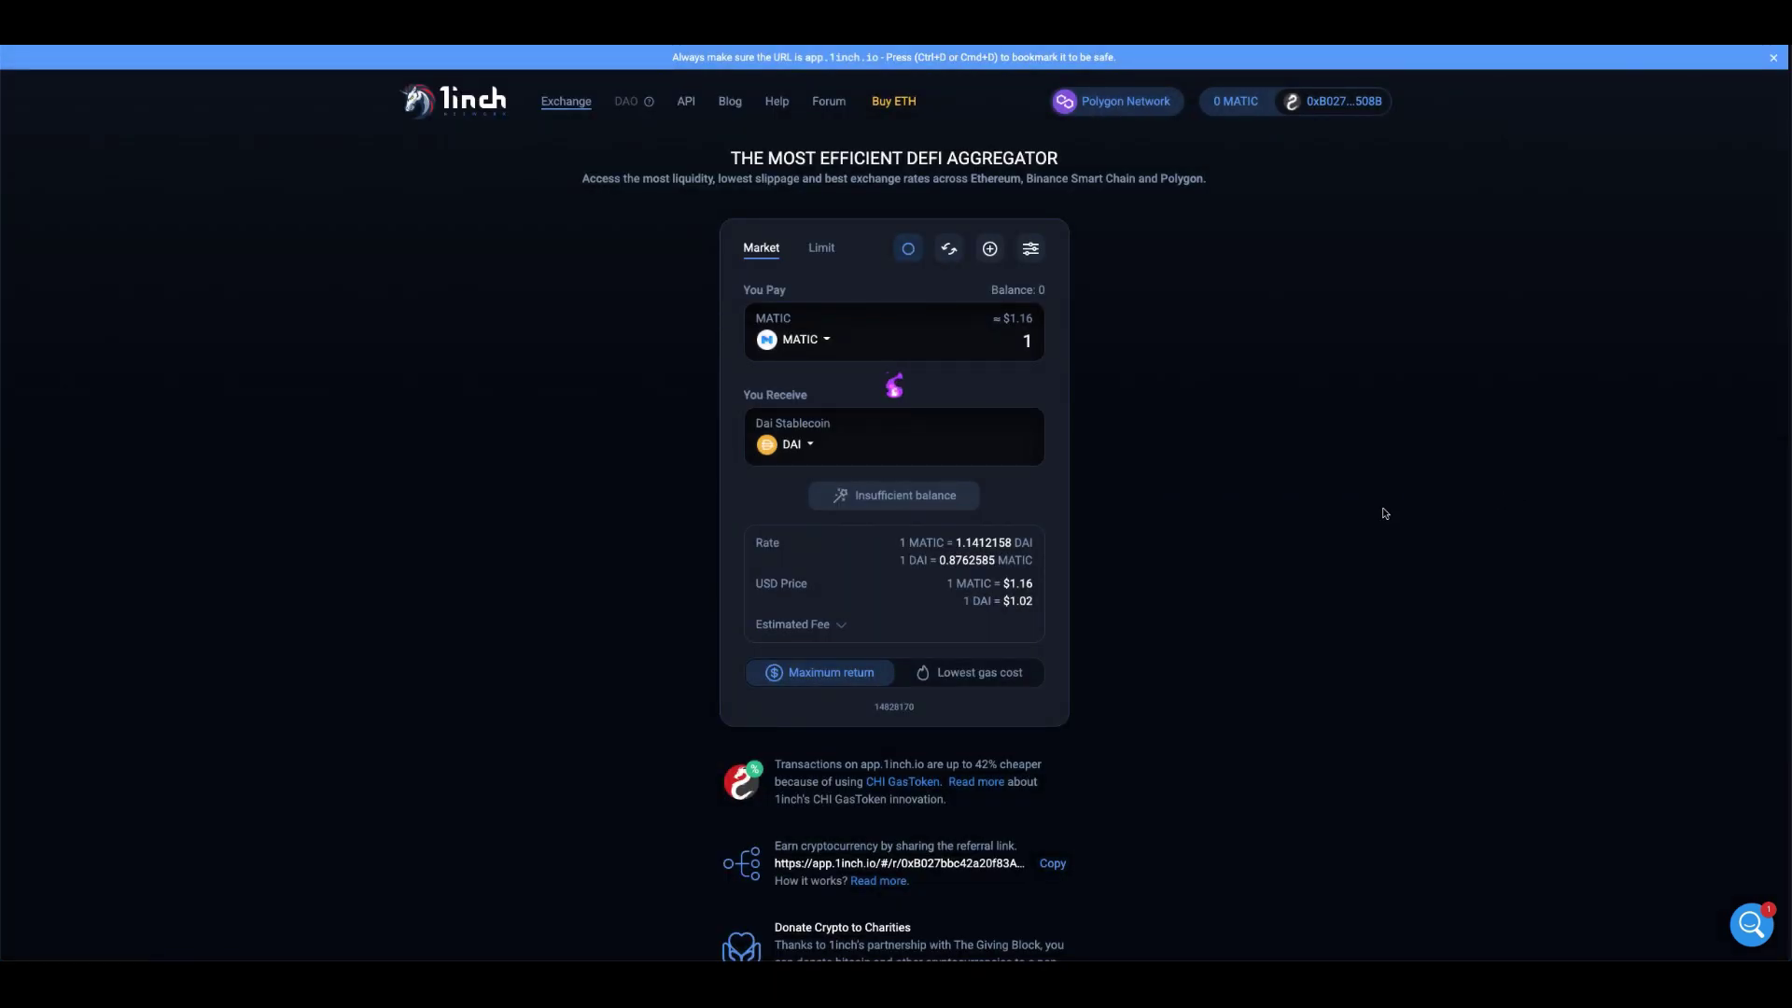